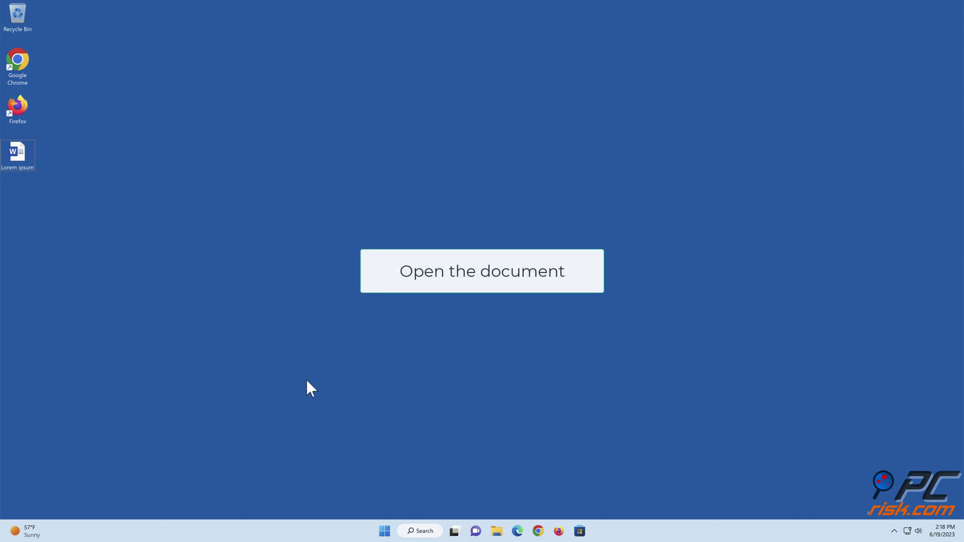
Step: Open Lorem ipsum and turn off Mark as Final under File > Info > Protect Document
double_click(24, 162)
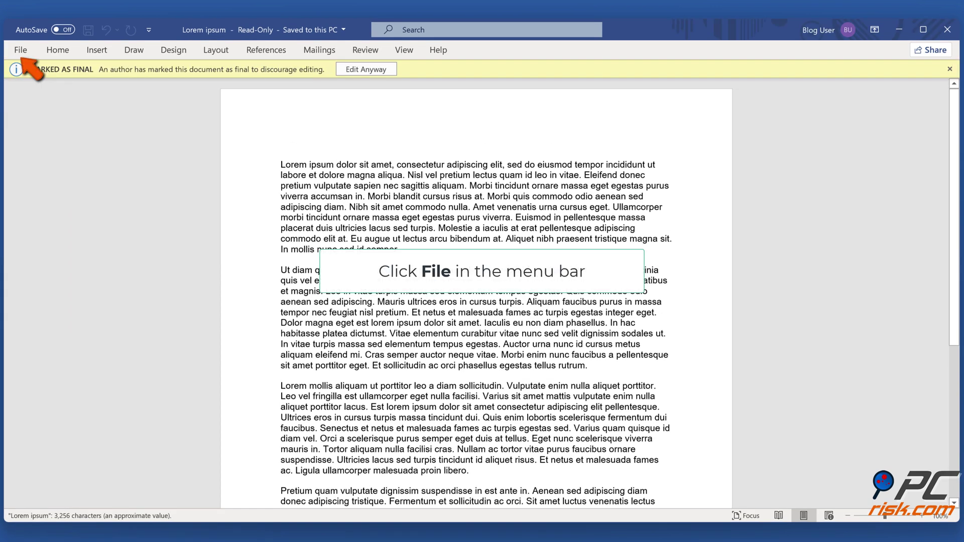
click(20, 49)
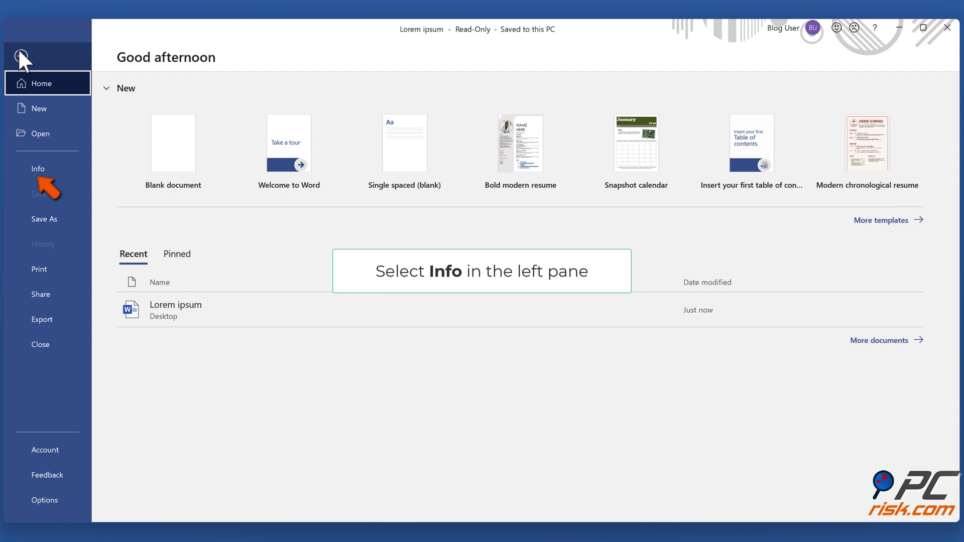
click(39, 171)
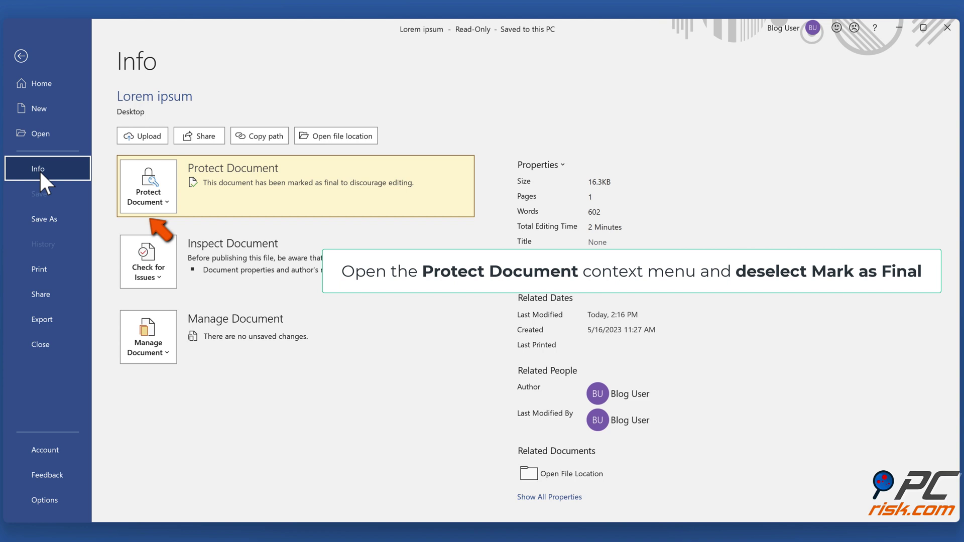
click(169, 203)
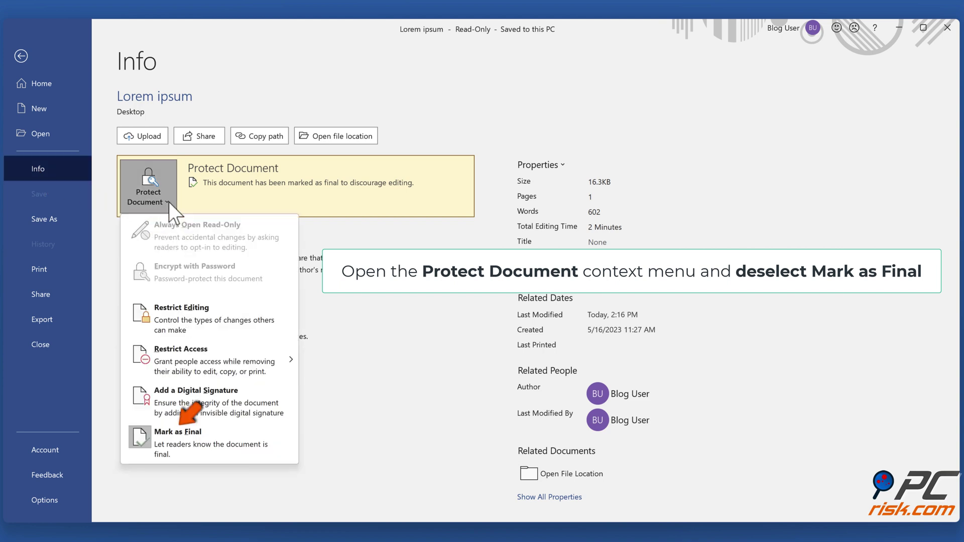
click(189, 450)
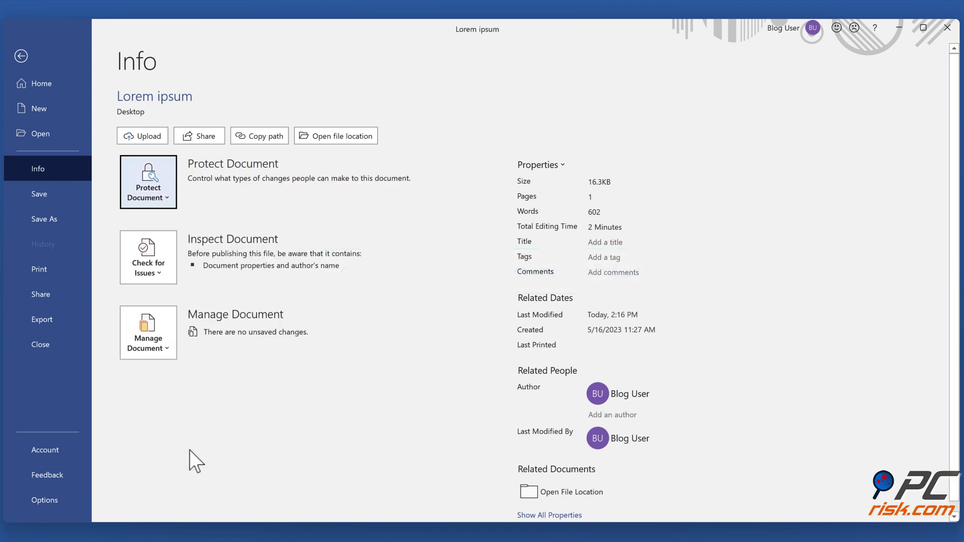
click(18, 60)
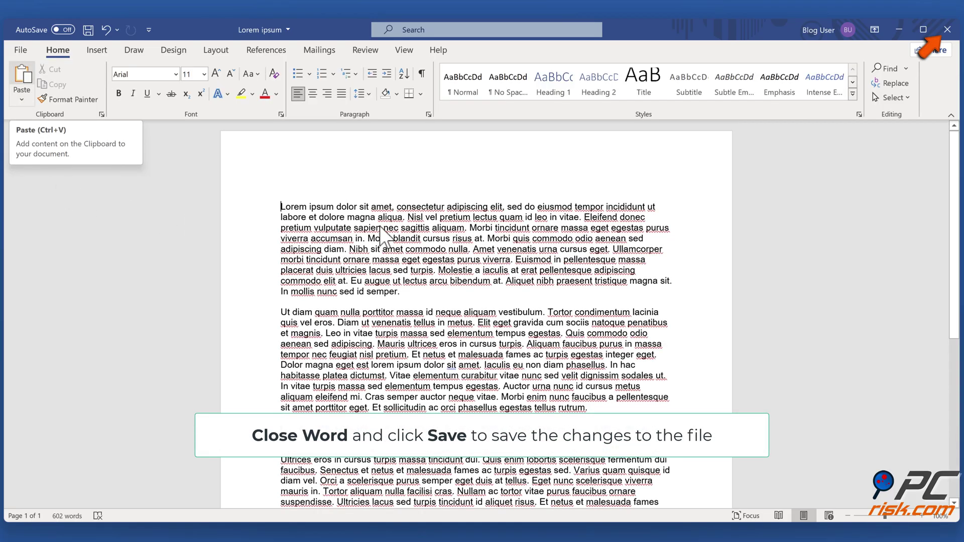
Step: Close Word and save the changes to Lorem ipsum
click(946, 31)
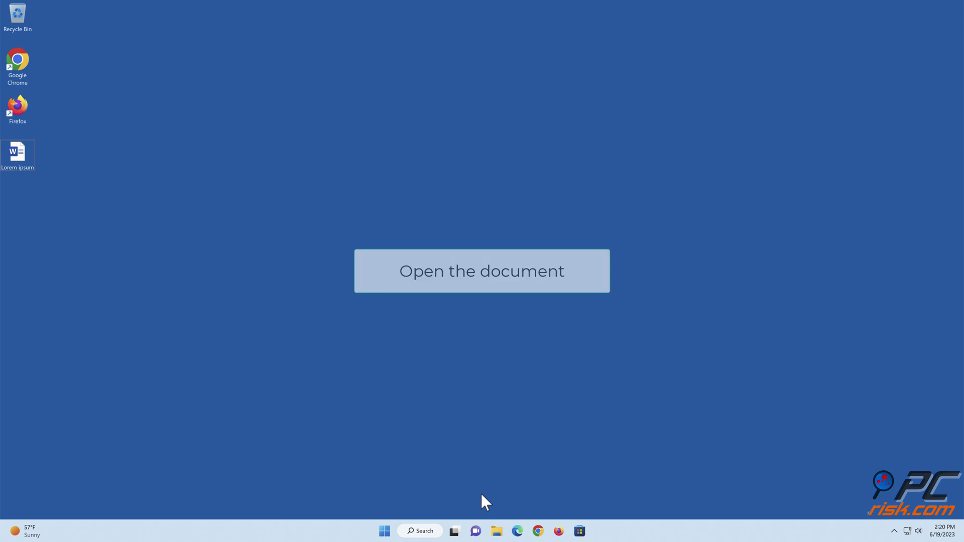
Step: Reopen Lorem ipsum and bring up the Word Options dialog from the File menu
double_click(20, 161)
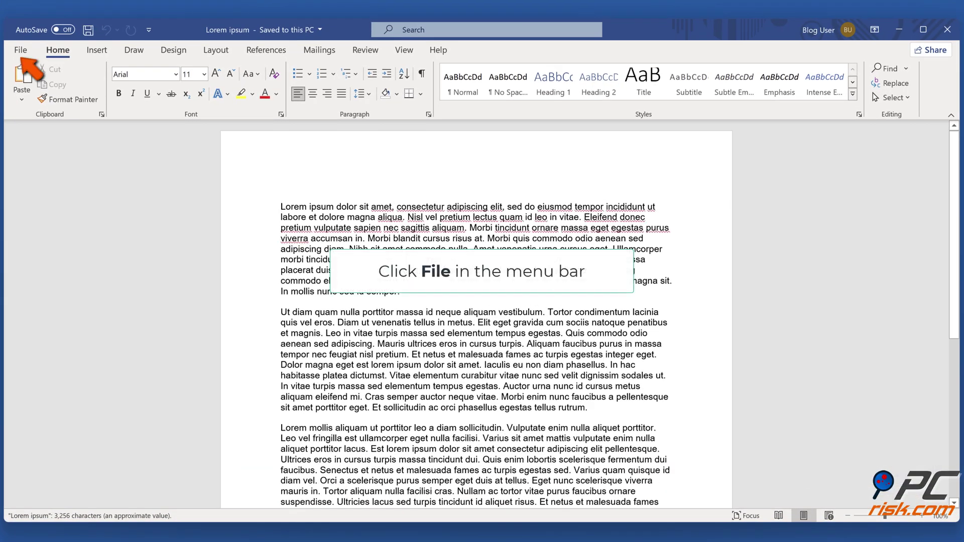
click(20, 52)
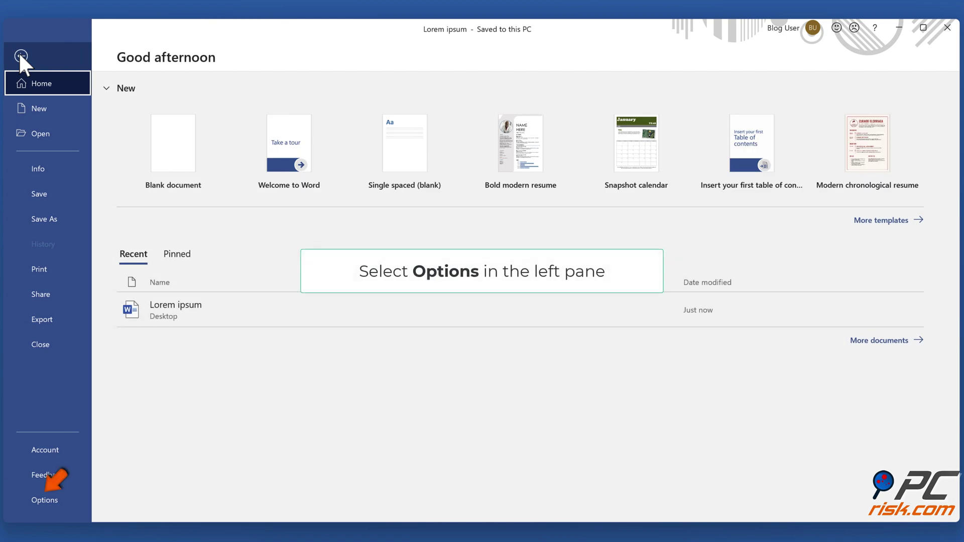
click(49, 500)
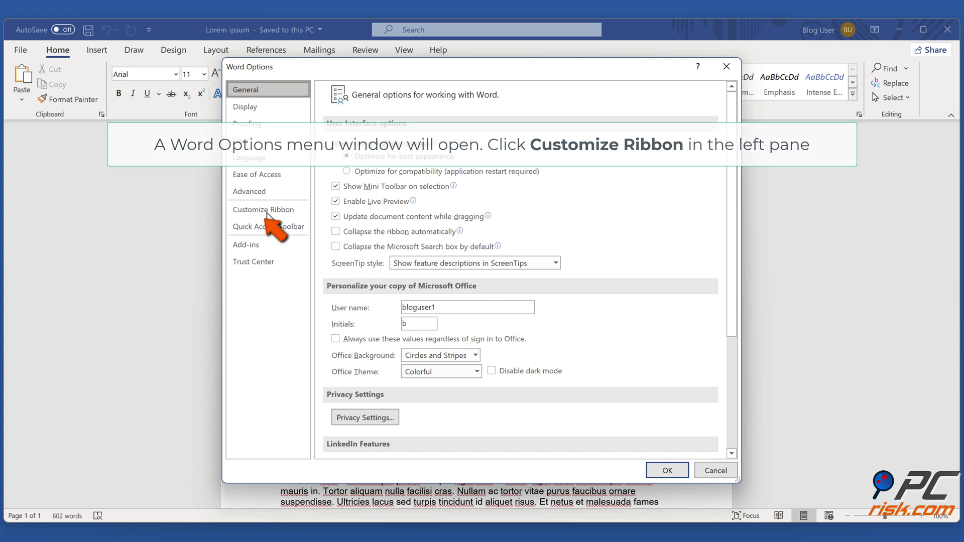
Step: Tick Developer under Customize Ribbon in Word Options and confirm with OK
click(267, 210)
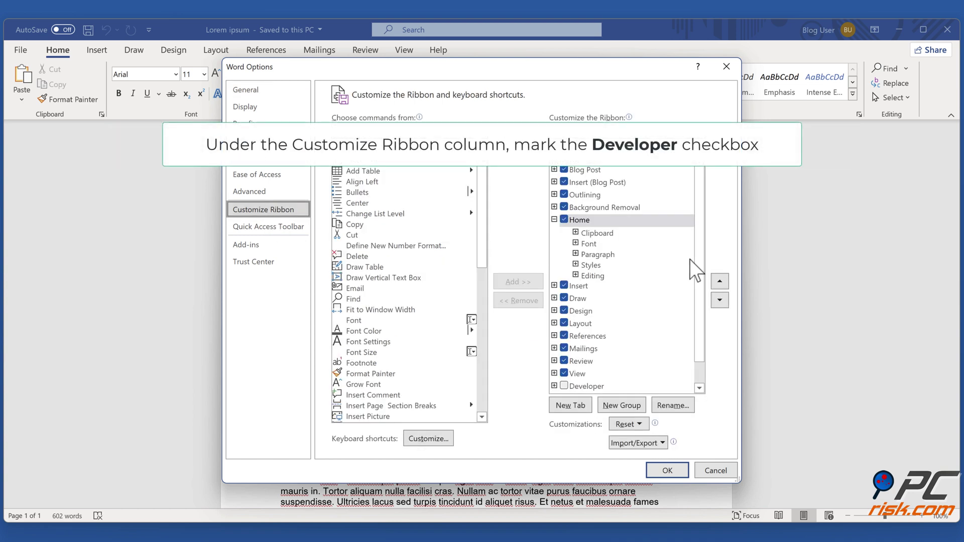
scroll(704, 261, down, 1)
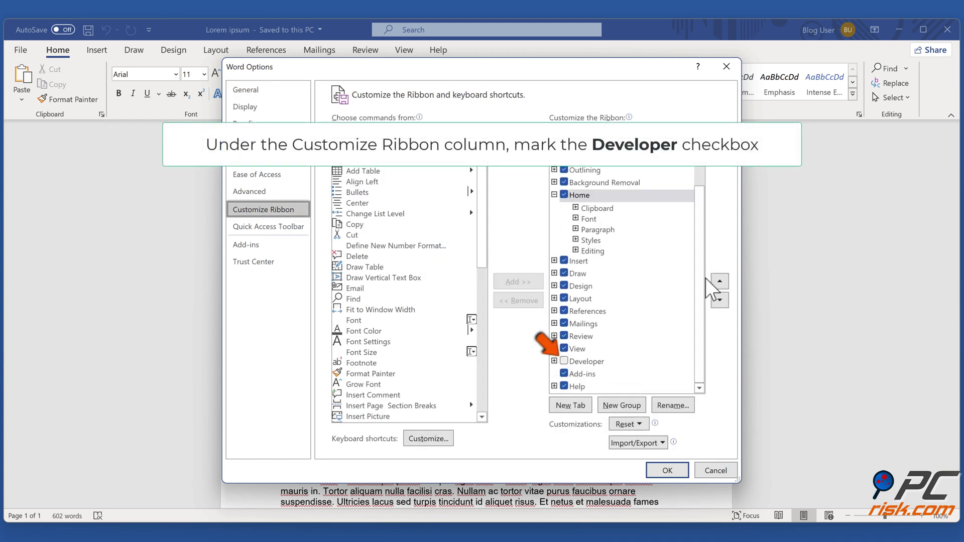
click(564, 361)
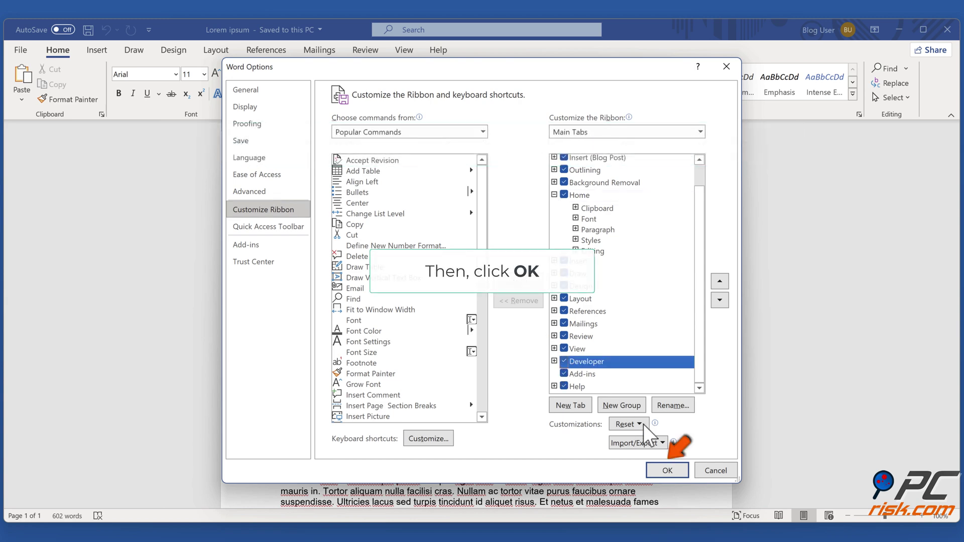
click(672, 472)
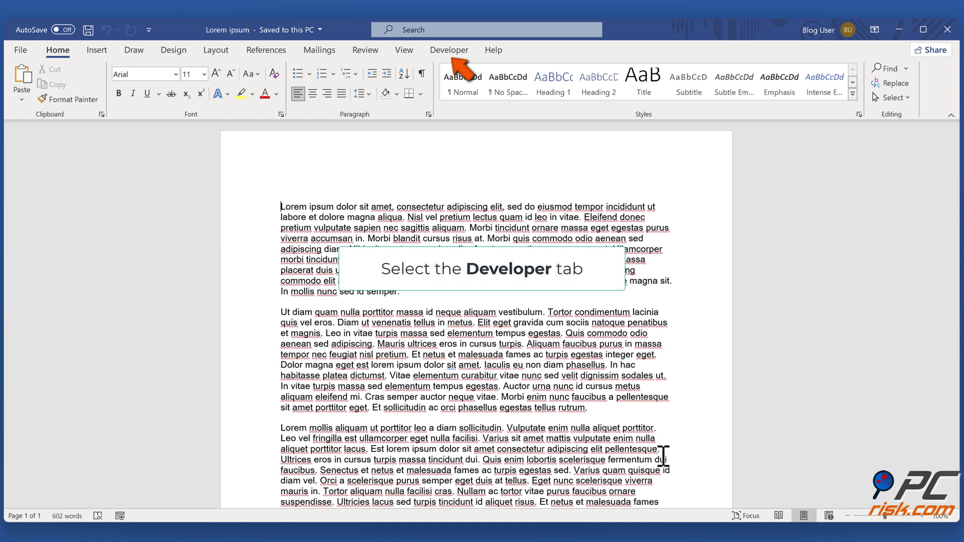
Step: Turn on Design Mode on the Developer tab, then close Word
click(448, 52)
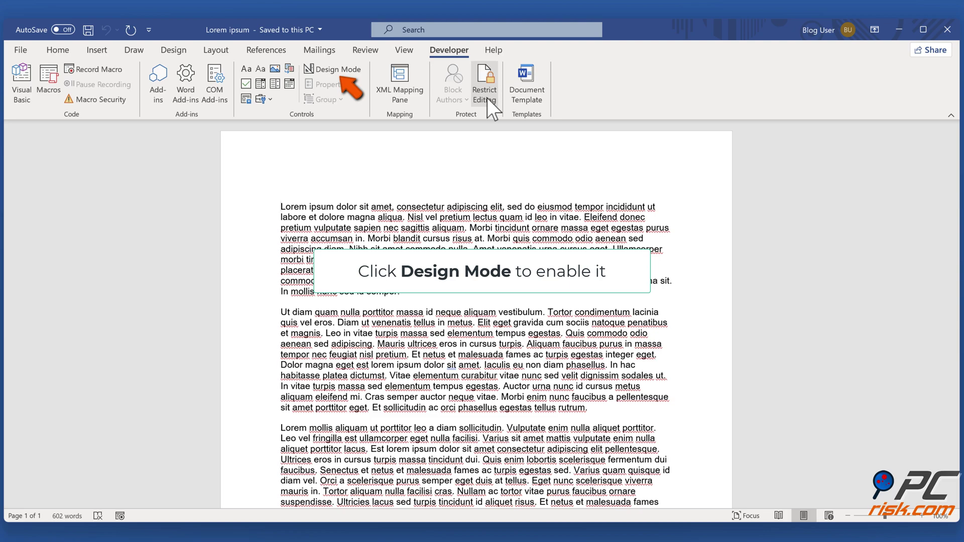
click(346, 74)
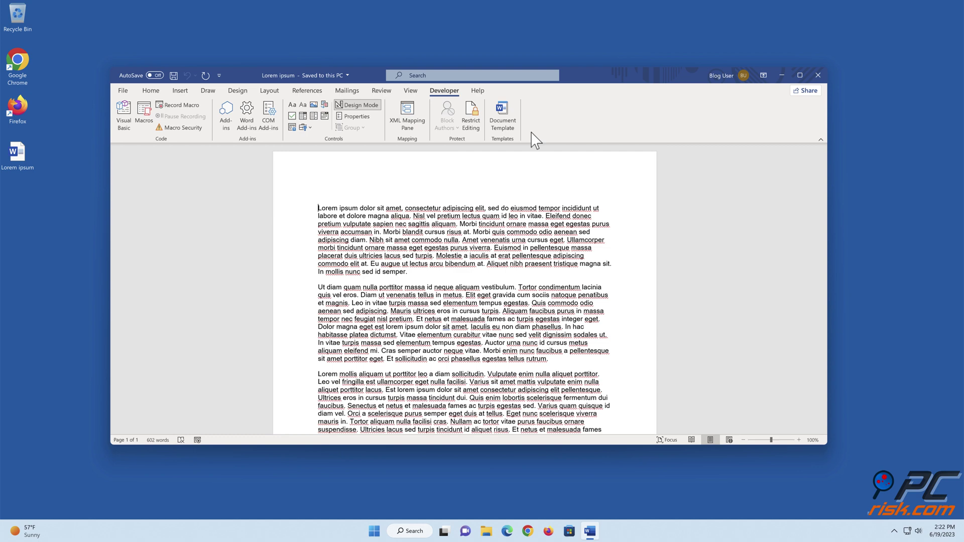
click(818, 76)
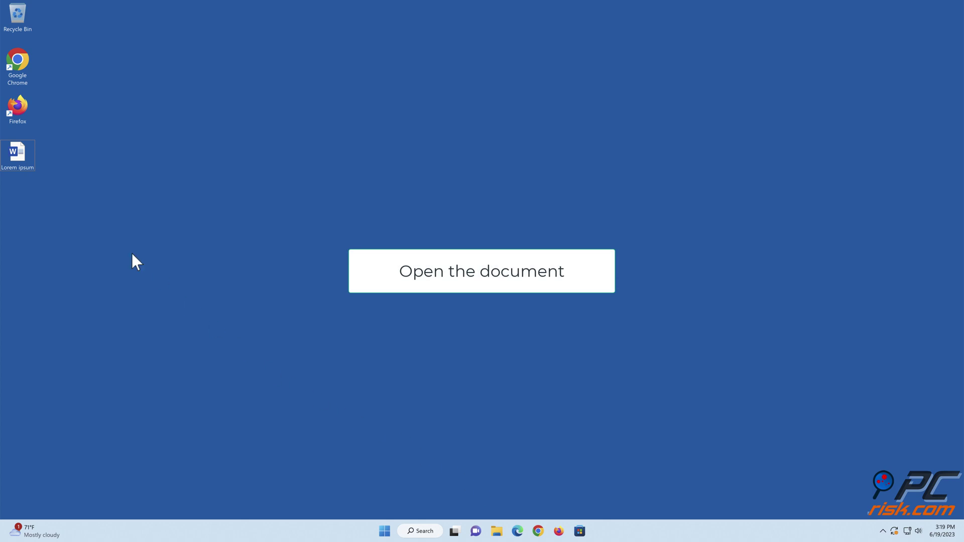
Step: Reopen Lorem ipsum and expand the Properties drop-down on the File > Info page
double_click(22, 161)
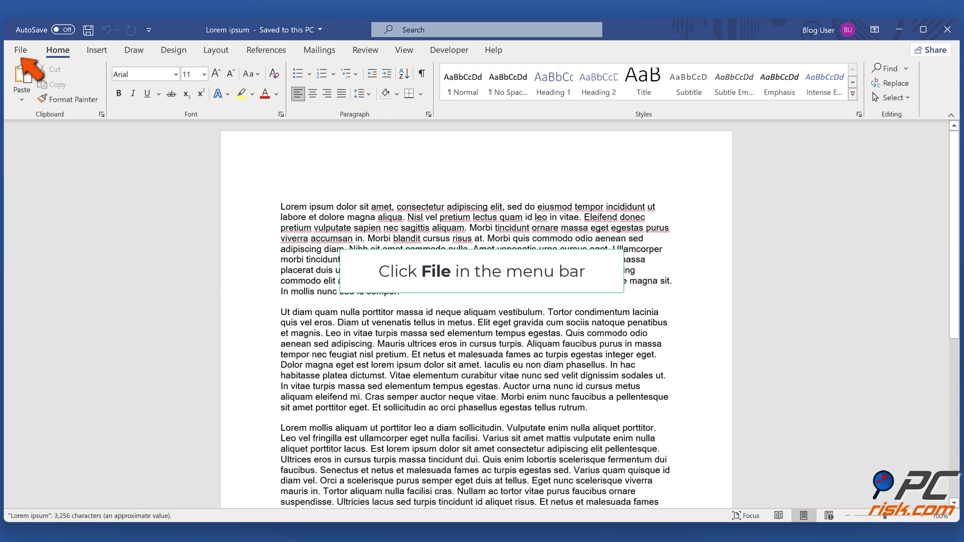
click(21, 50)
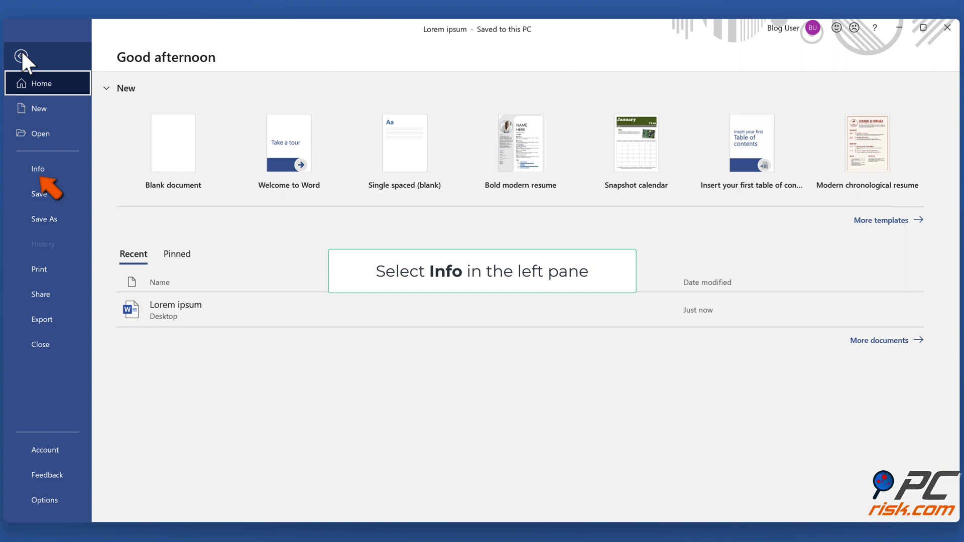
click(38, 173)
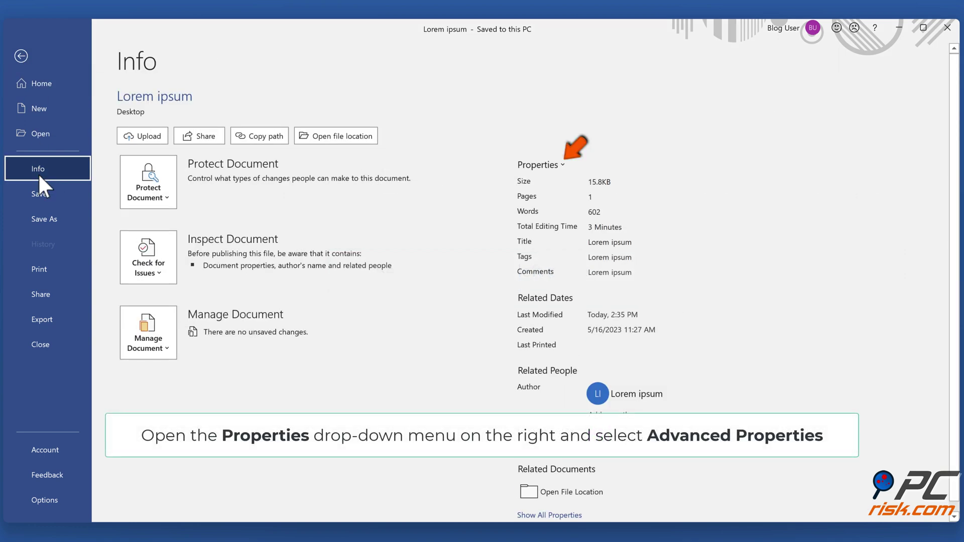
click(563, 166)
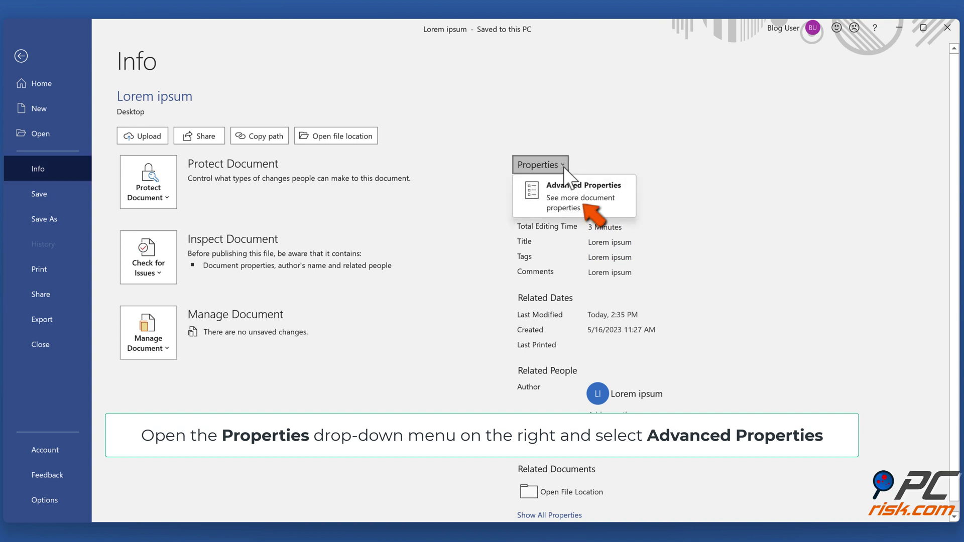
Step: In Advanced Properties, set Title to 'My document', Subject to 'MS Word' and Author to the user's name
click(568, 198)
text(My document)
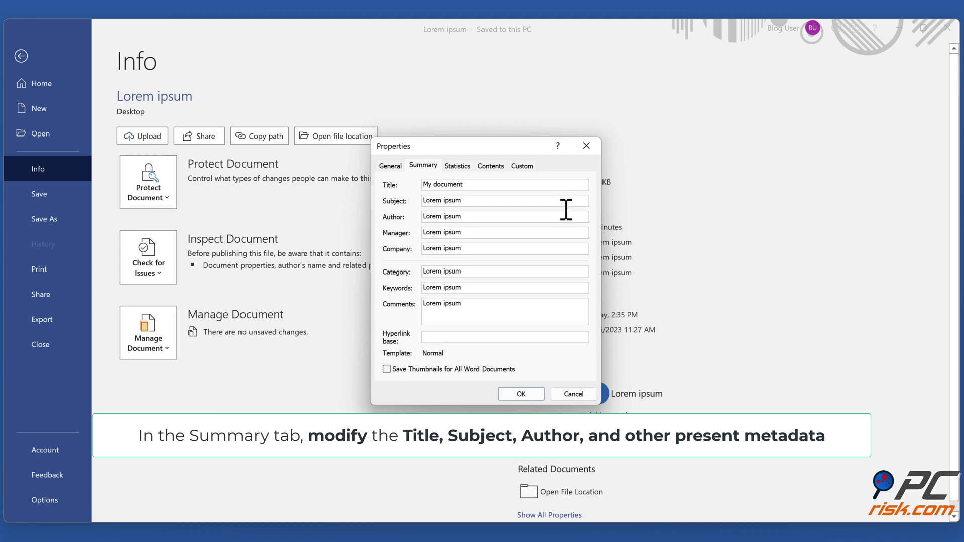
key(Tab)
key(BackSpace)
key(ctrl+a)
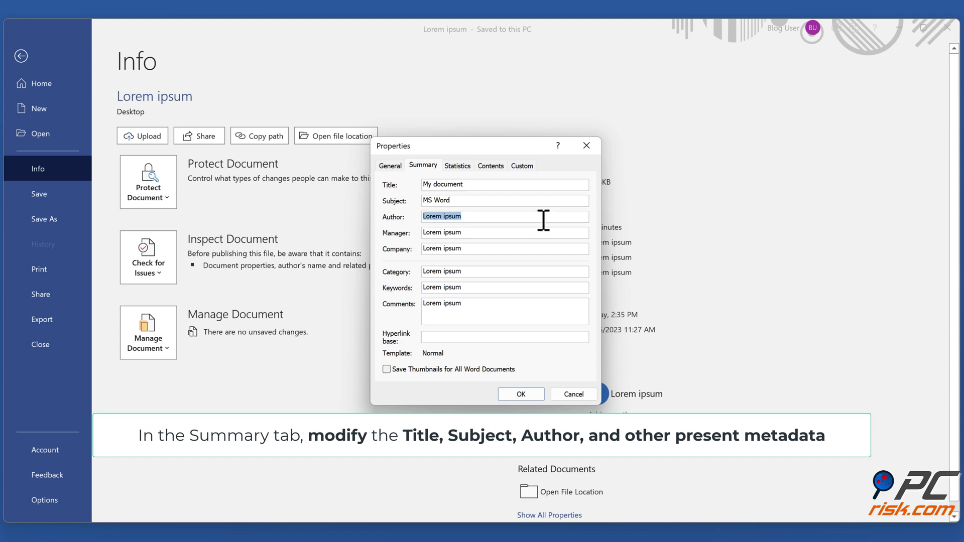
text(Blog User)
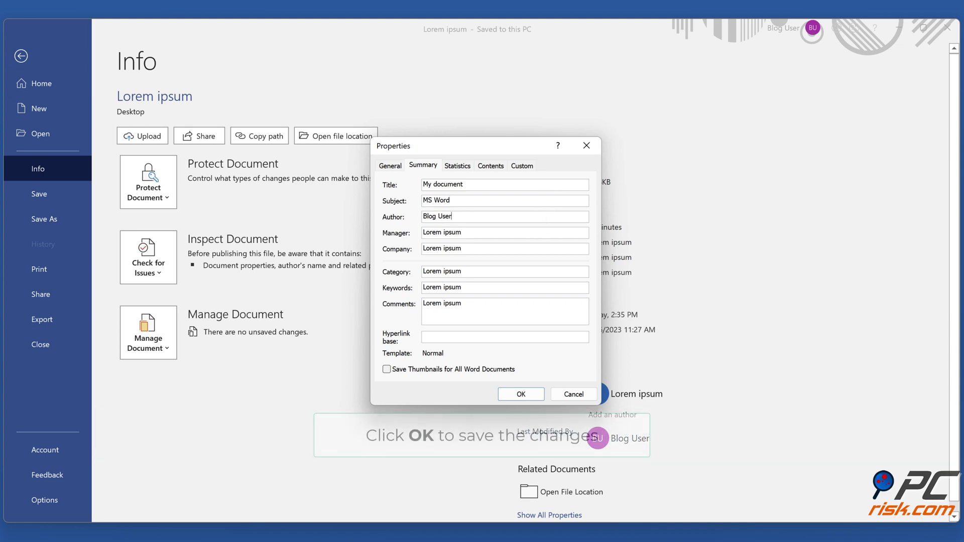
Step: Apply the edited properties with OK, then close Word saving the changes
click(524, 394)
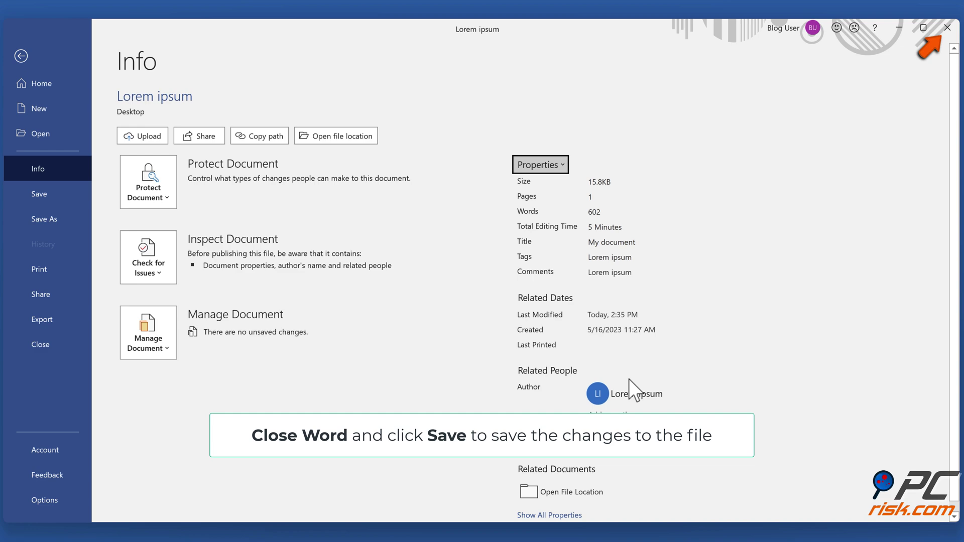
click(947, 27)
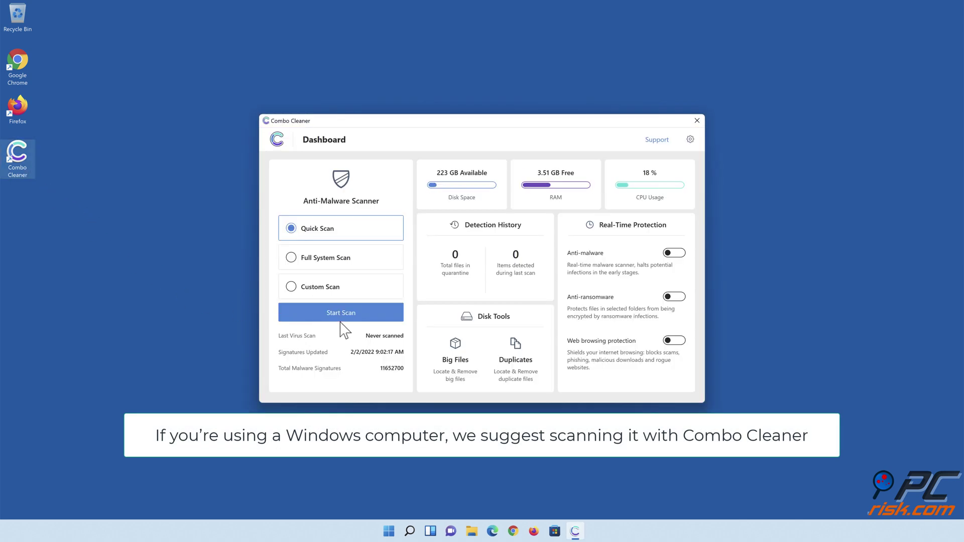
Step: Run a quick scan, quarantine all detected threats and dismiss the scan summary
click(342, 320)
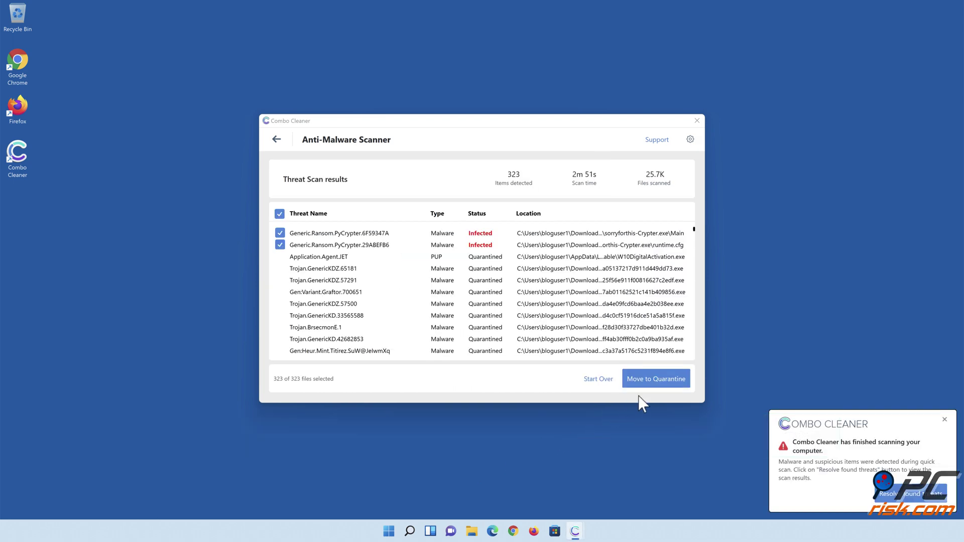
click(655, 380)
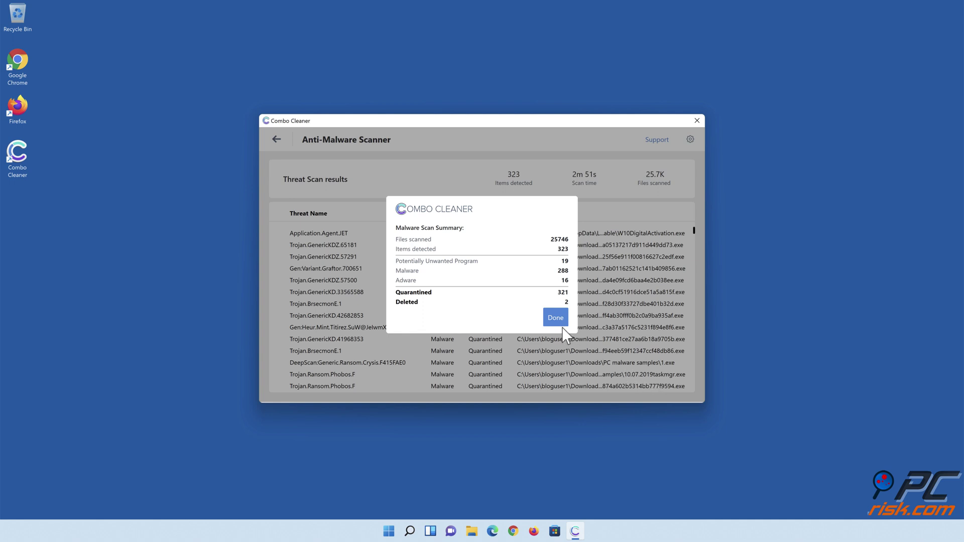
click(555, 318)
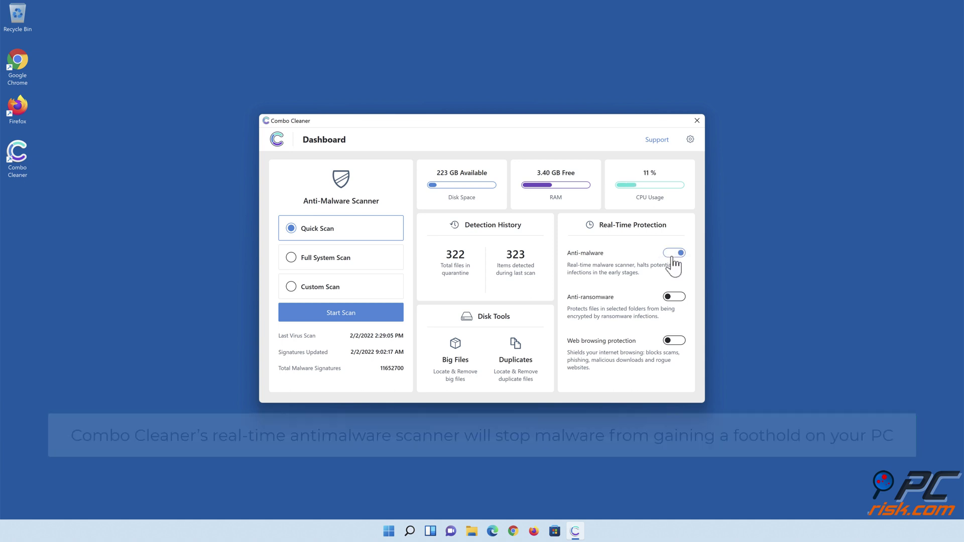
Step: Enable Anti-ransomware with Libraries > Documents > Documents as a protected folder, then return to the dashboard
click(675, 298)
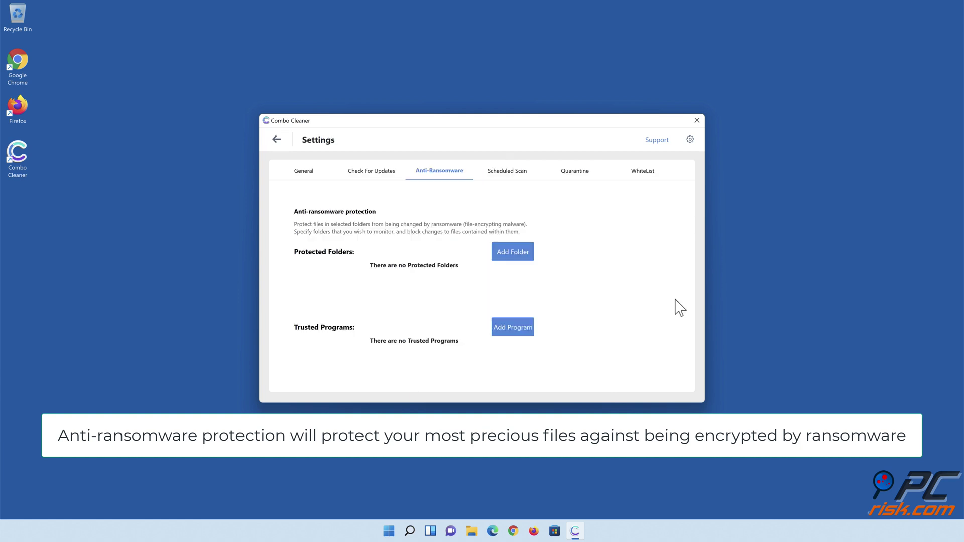
click(514, 255)
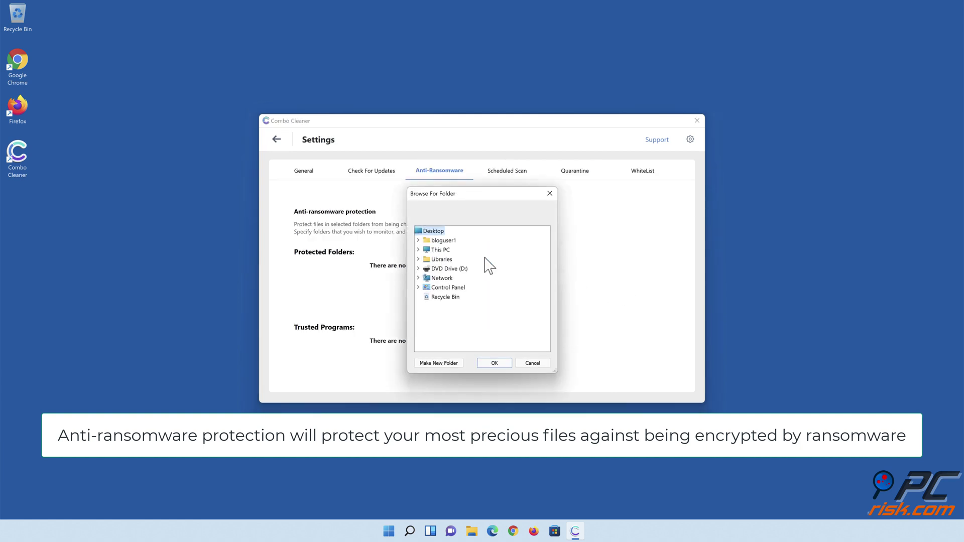
click(418, 259)
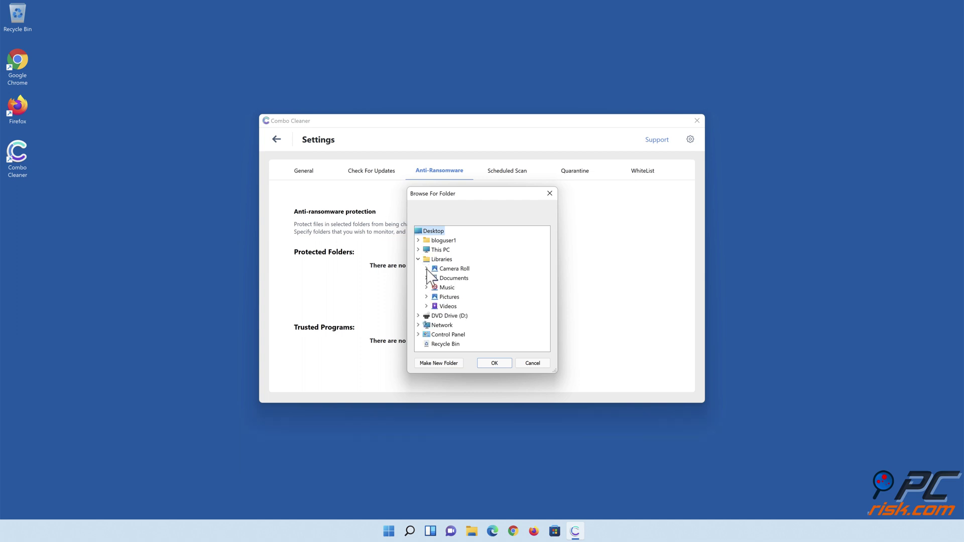
click(426, 277)
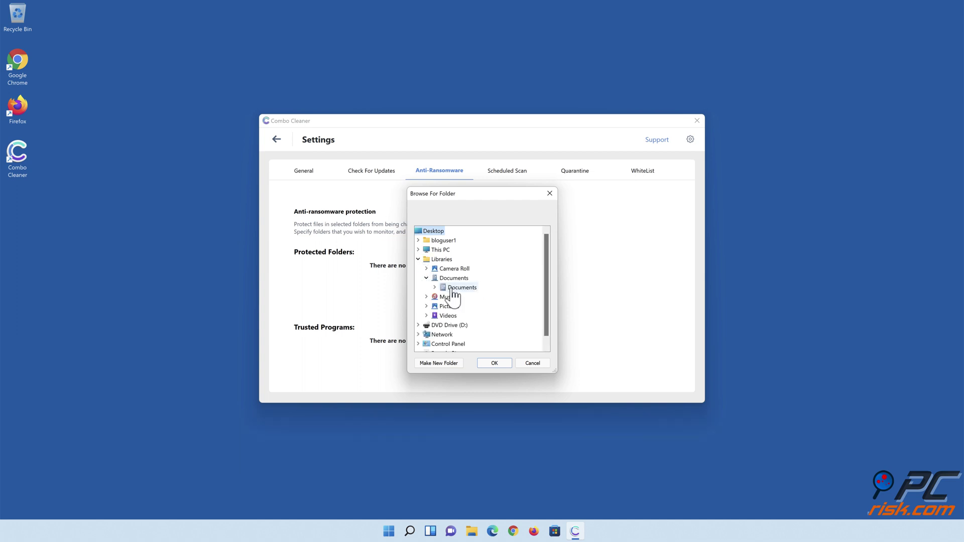
click(454, 289)
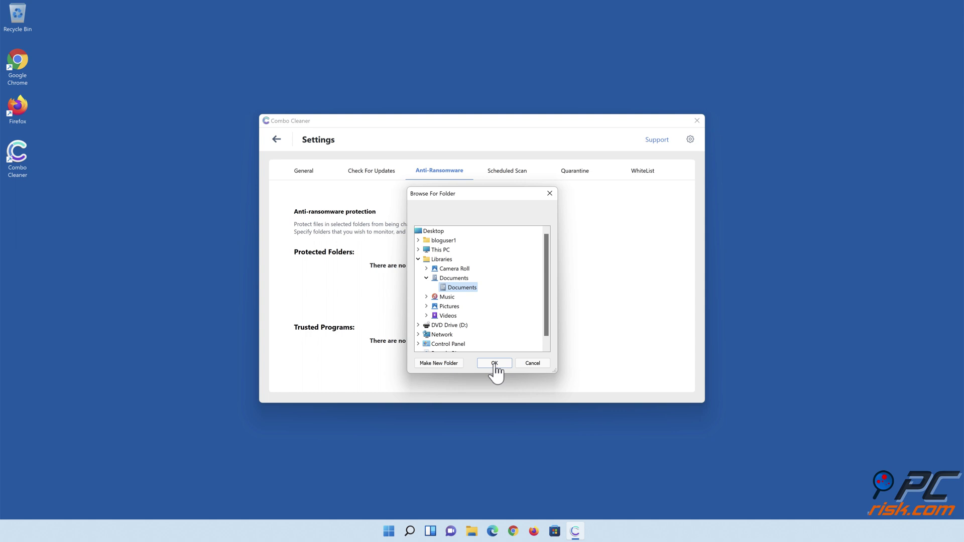
click(495, 363)
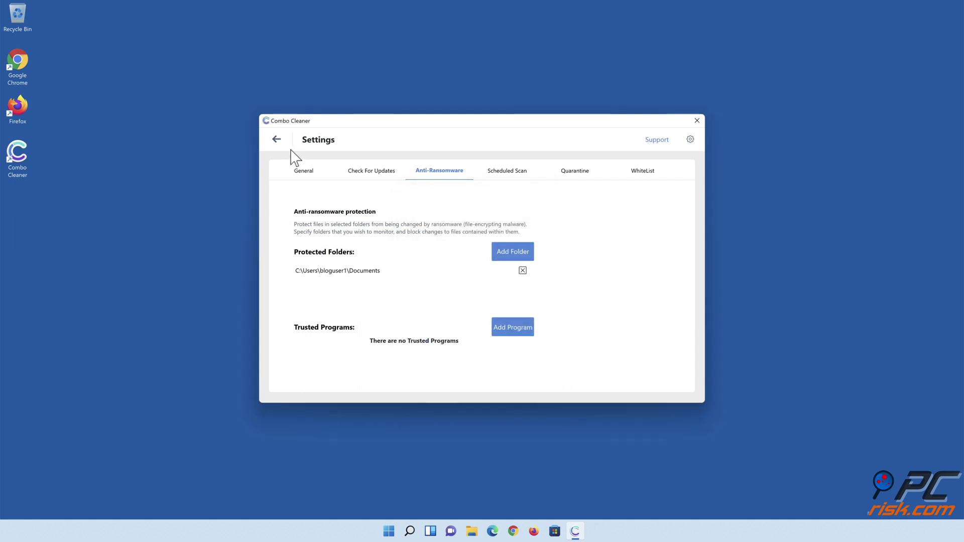
click(276, 139)
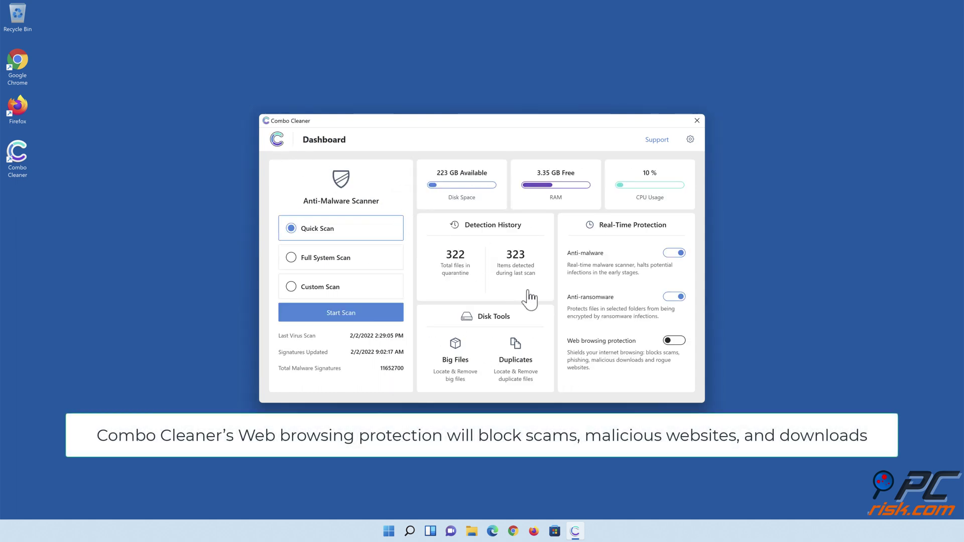
Step: Switch on Combo Cleaner's Web browsing protection so all three real-time protections show enabled
click(674, 344)
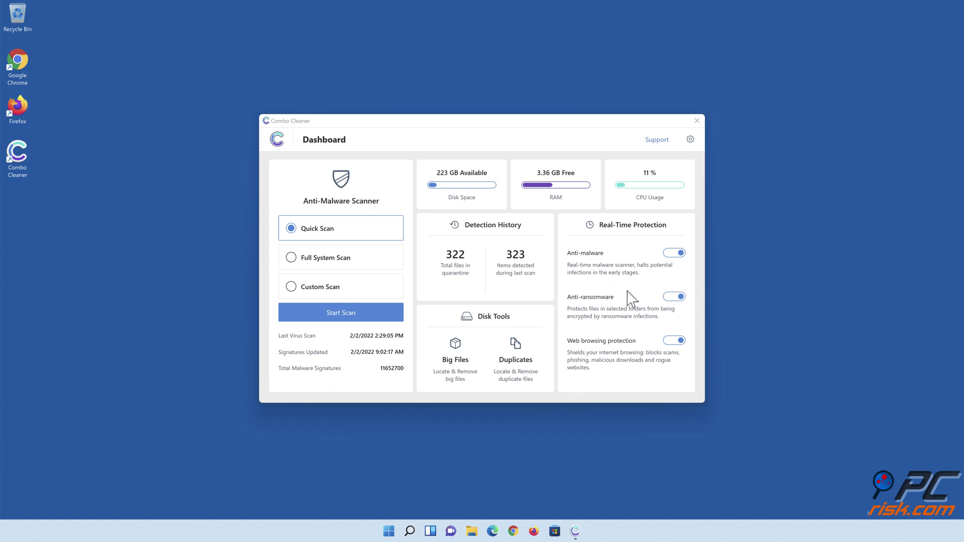
click(697, 121)
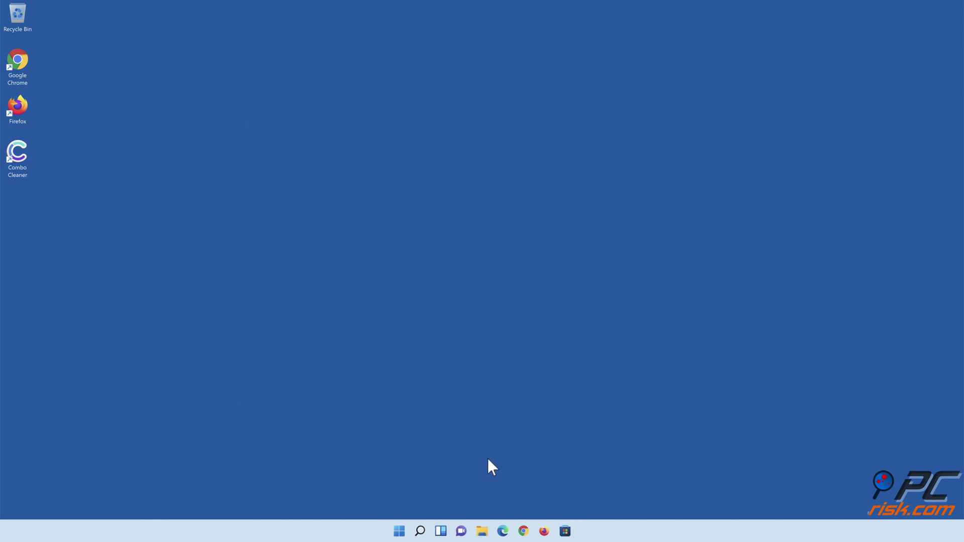